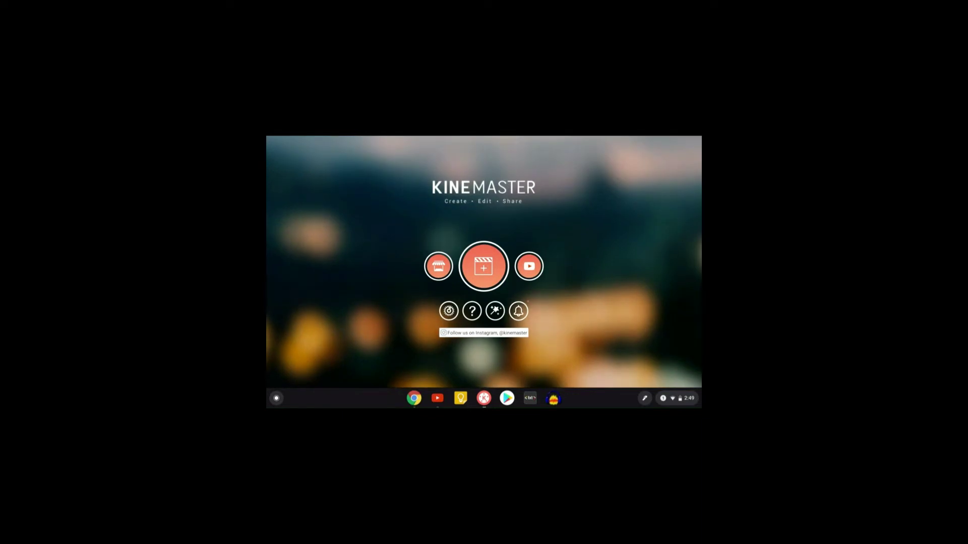
Open KineMaster's Settings with the gear button on the home screen
{"action": "left_click", "coordinate": [448, 311]}
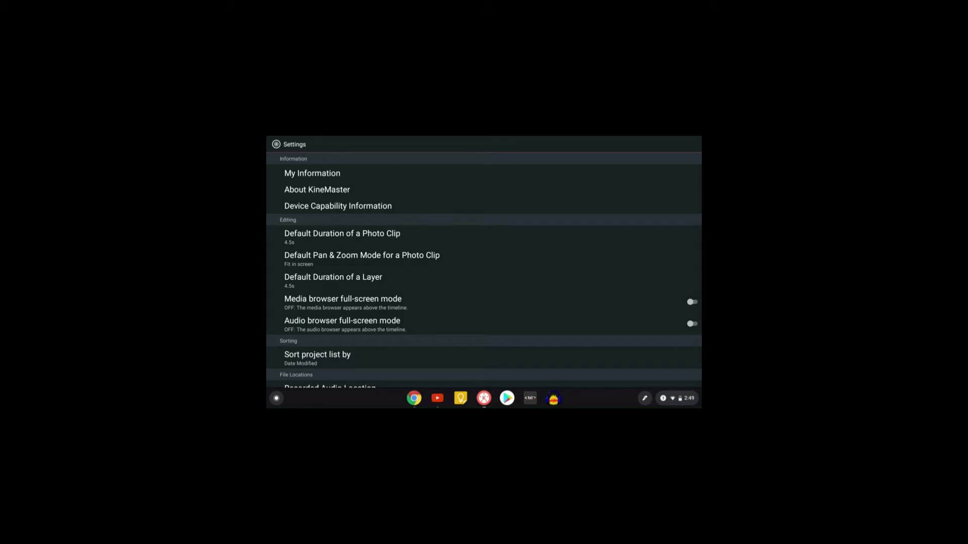
Scroll the Settings list down to the File Locations and Advanced sections
{"action": "scroll", "coordinate": [484, 269], "scroll_direction": "down", "scroll_amount": 3}
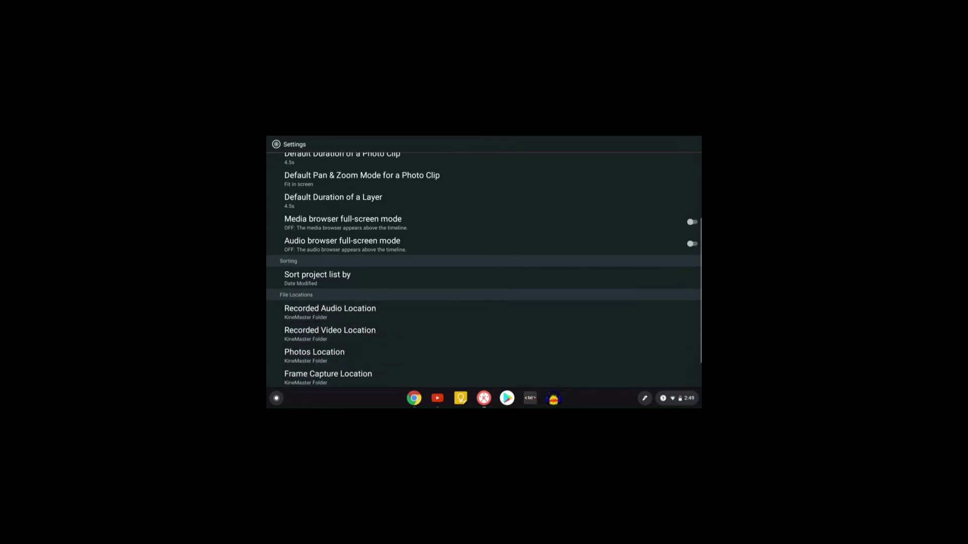
{"action": "scroll", "coordinate": [484, 269], "scroll_direction": "down", "scroll_amount": 1}
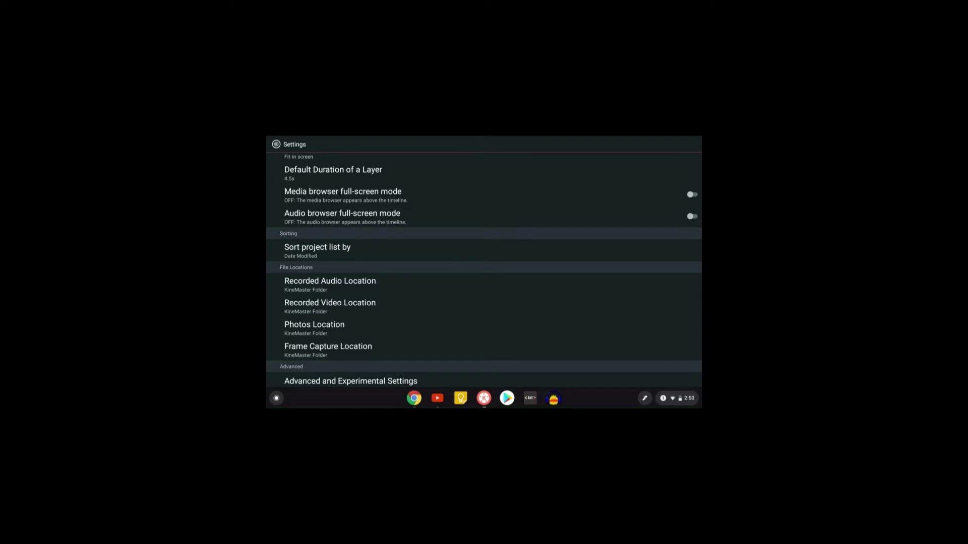
{"action": "scroll", "coordinate": [483, 270], "scroll_direction": "down", "scroll_amount": 1}
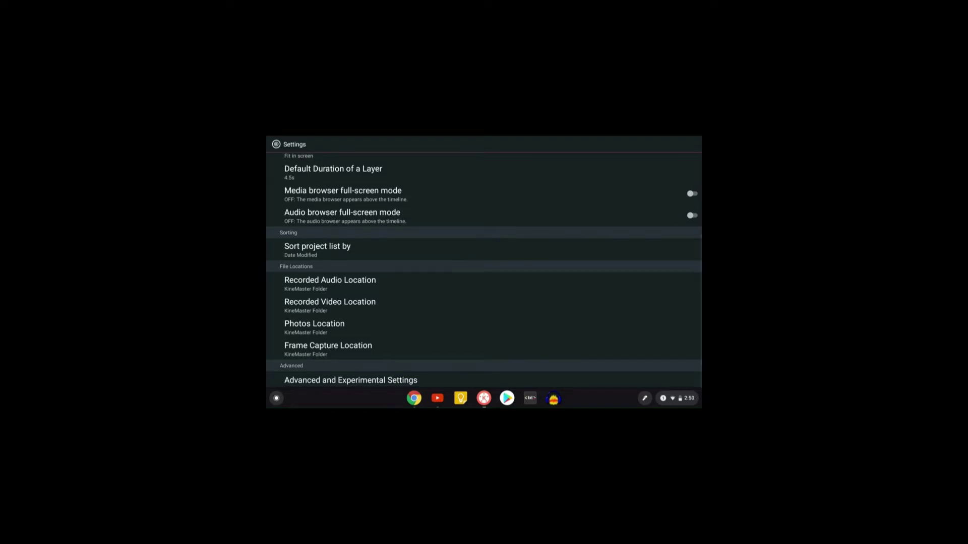
{"action": "scroll", "coordinate": [484, 269], "scroll_direction": "up", "scroll_amount": 4}
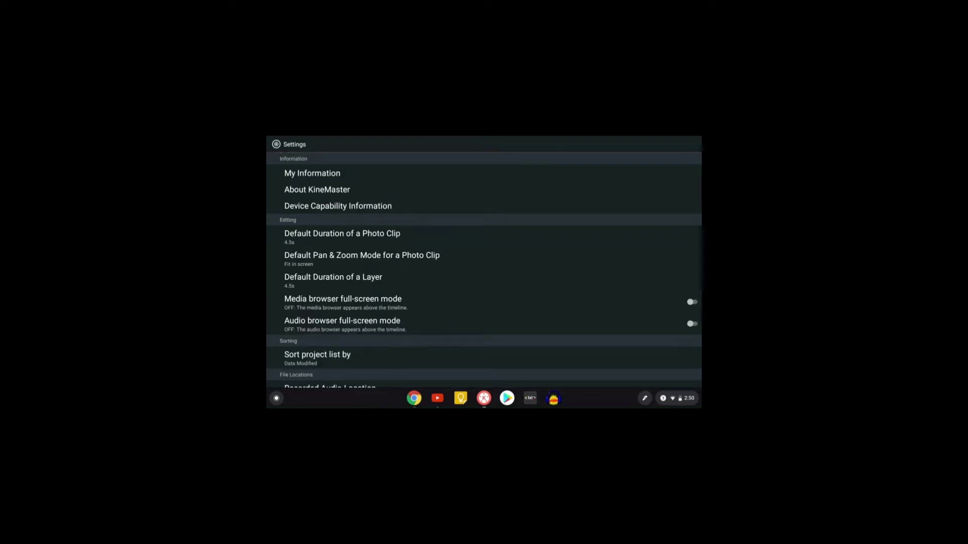
{"action": "scroll", "coordinate": [484, 270], "scroll_direction": "down", "scroll_amount": 3}
{"action": "scroll", "coordinate": [484, 270], "scroll_direction": "down", "scroll_amount": 2}
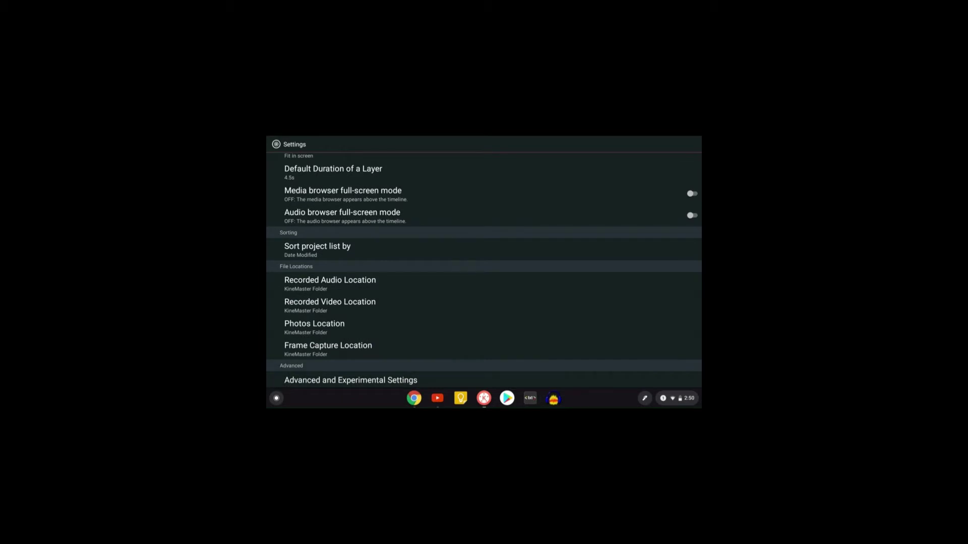
{"action": "left_click", "coordinate": [328, 348]}
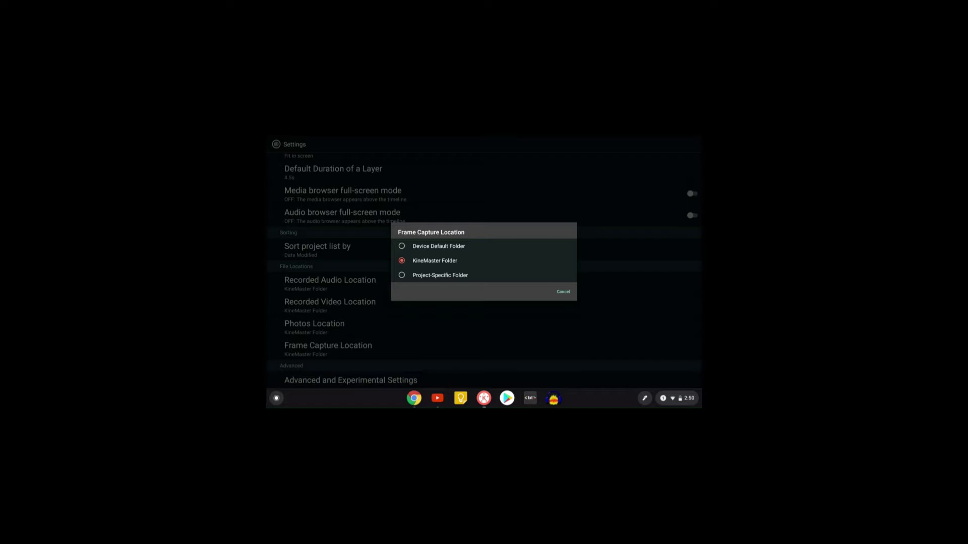
{"action": "left_click", "coordinate": [413, 259]}
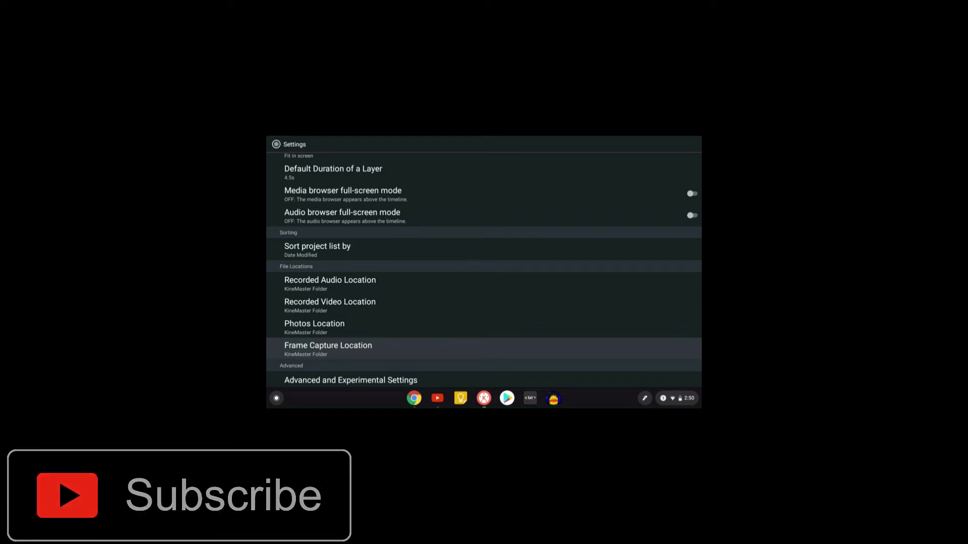
{"action": "scroll", "coordinate": [484, 312], "scroll_direction": "down", "scroll_amount": 2}
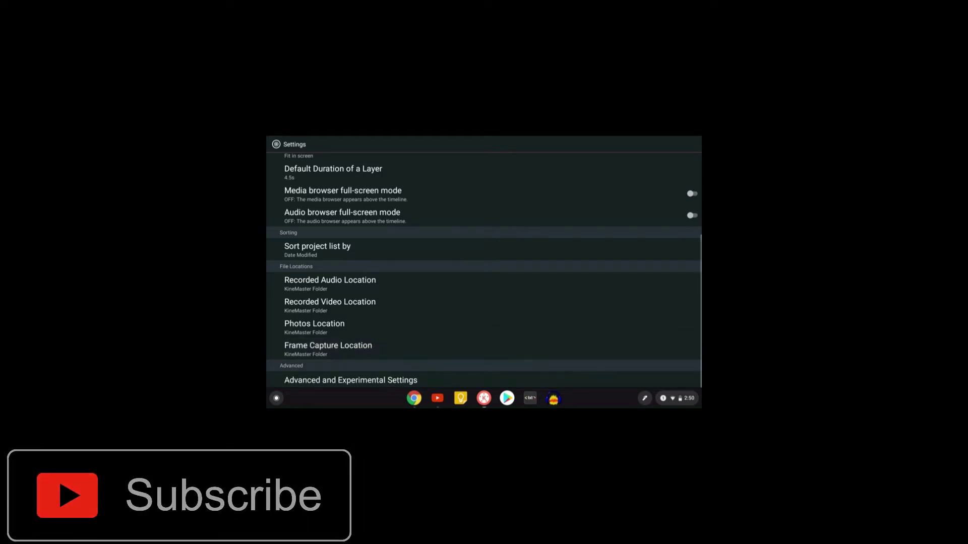
Enter Advanced and Experimental Settings past the warning, toggle 60fps export on and back off, and return
{"action": "left_click", "coordinate": [351, 380]}
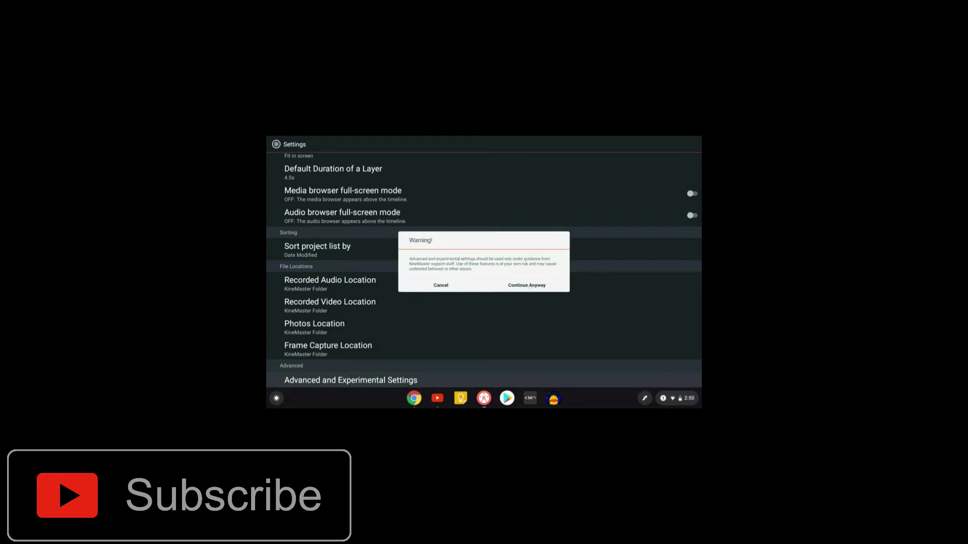
{"action": "left_click", "coordinate": [527, 285]}
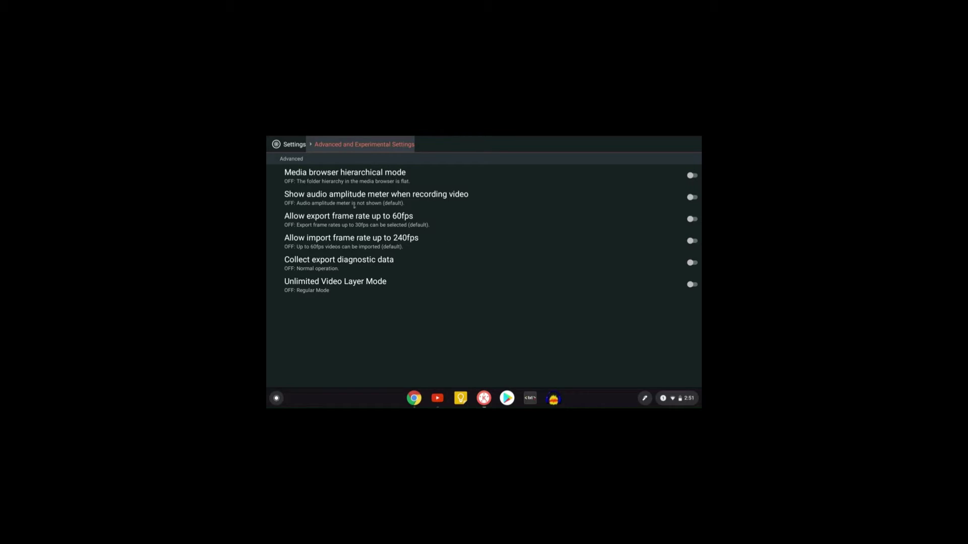
{"action": "left_click", "coordinate": [364, 218]}
{"action": "left_click", "coordinate": [386, 224]}
{"action": "key", "text": "Escape"}
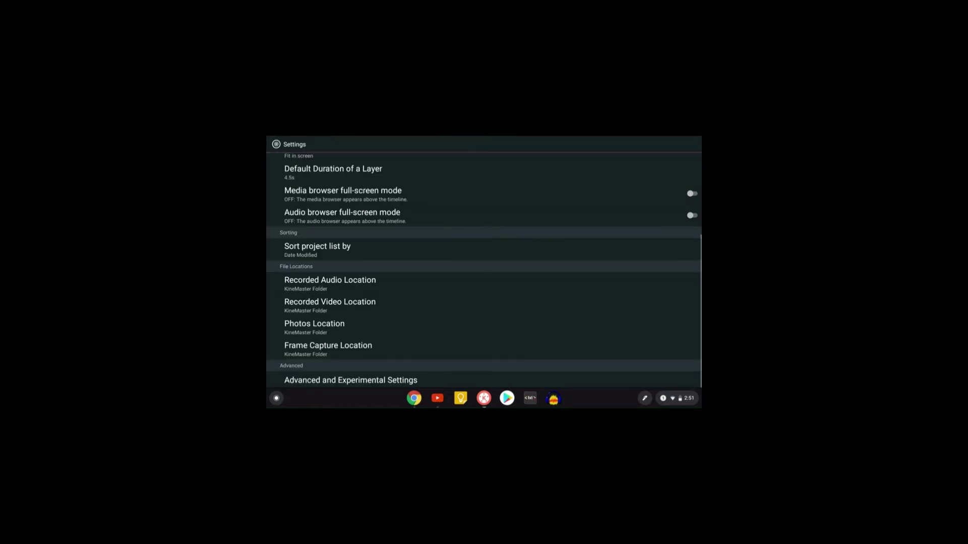
Exit Settings to the home screen and start a new project
{"action": "scroll", "coordinate": [484, 270], "scroll_direction": "up", "scroll_amount": 1}
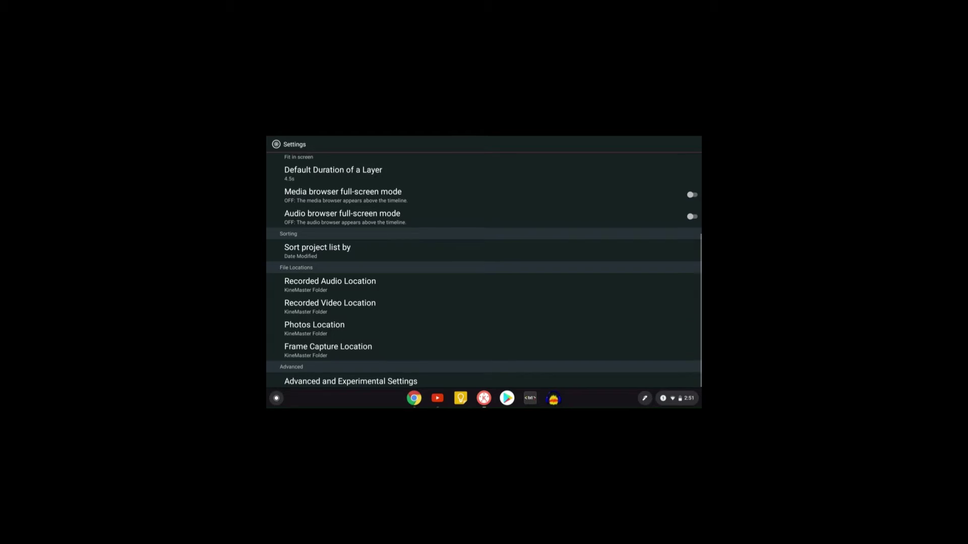
{"action": "scroll", "coordinate": [483, 271], "scroll_direction": "up", "scroll_amount": 4}
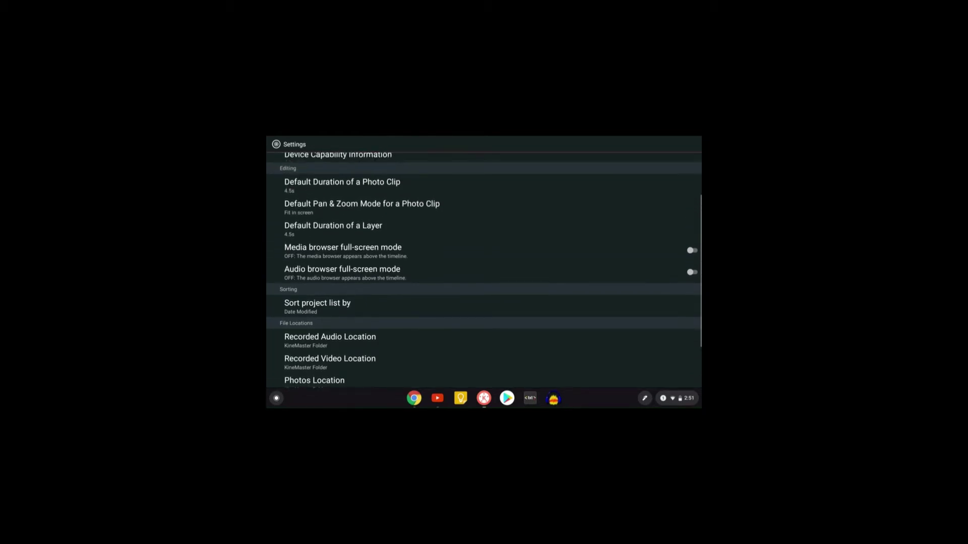
{"action": "scroll", "coordinate": [484, 271], "scroll_direction": "up", "scroll_amount": 1}
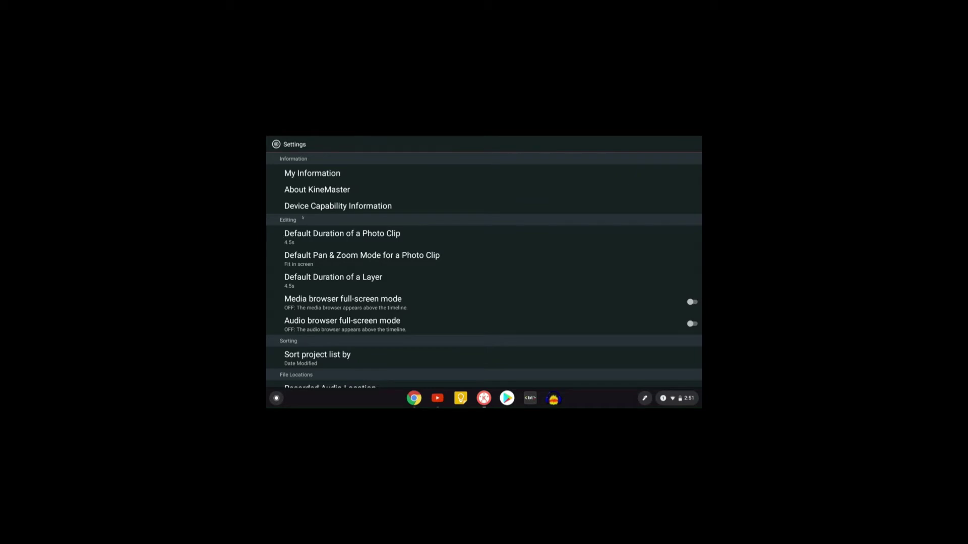
{"action": "mouse_move", "coordinate": [274, 142]}
{"action": "left_click", "coordinate": [272, 143]}
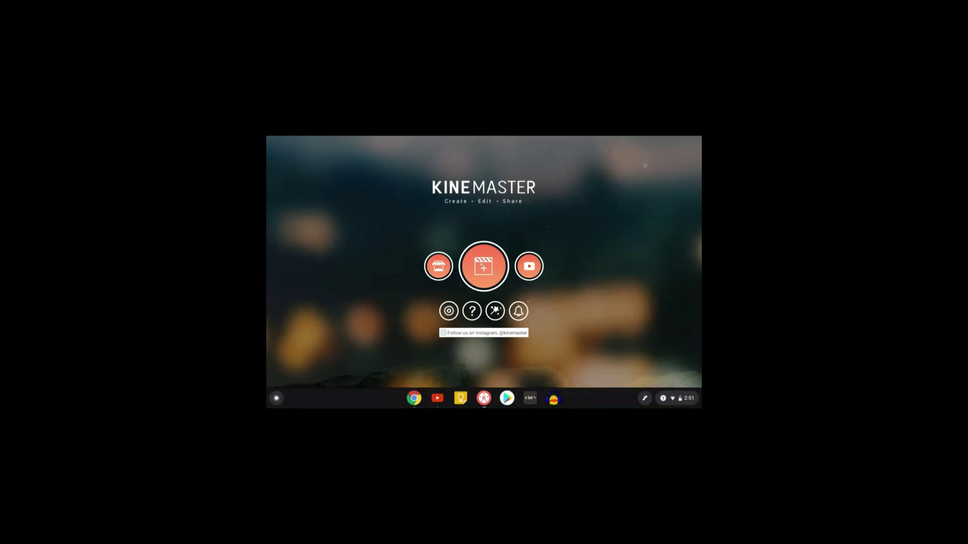
{"action": "left_click", "coordinate": [483, 266]}
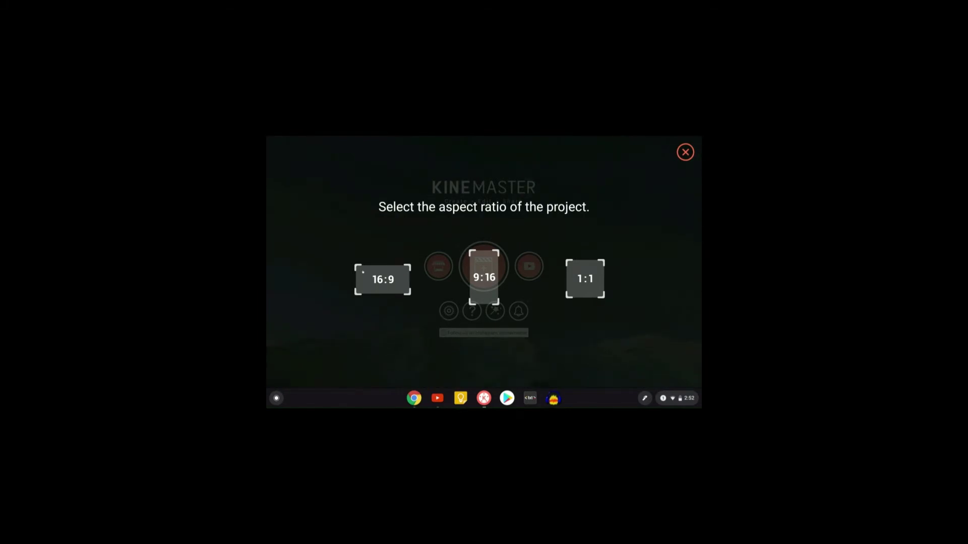
Choose the 16:9 aspect ratio for the new project and open the Media browser
{"action": "left_click", "coordinate": [375, 277]}
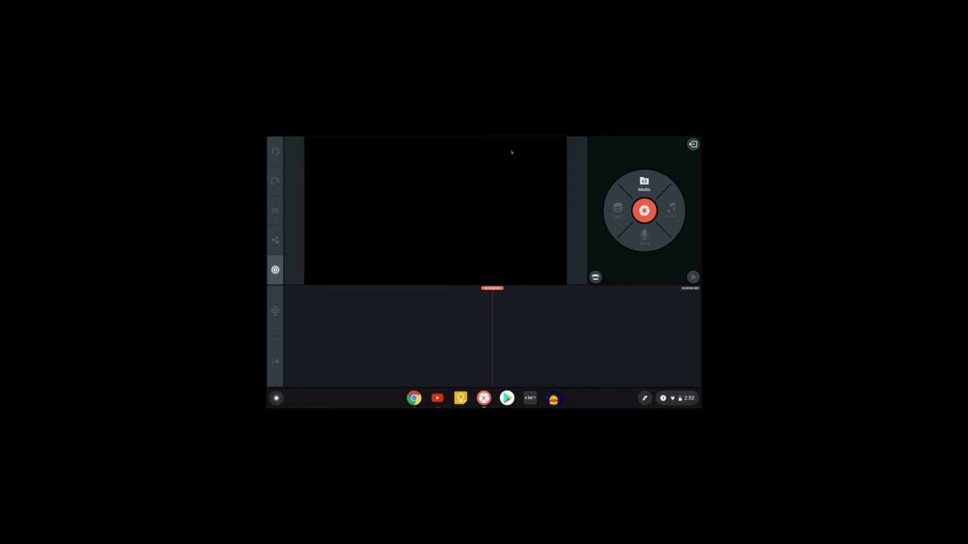
{"action": "left_click", "coordinate": [650, 184]}
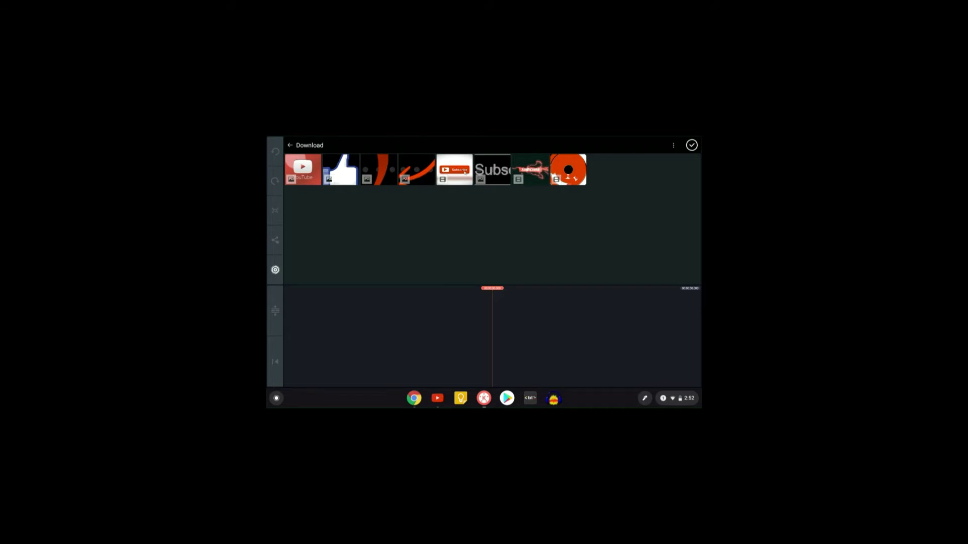
Add the Subscribe clip from the Download folder to the timeline and jump to the project start
{"action": "left_click", "coordinate": [465, 172]}
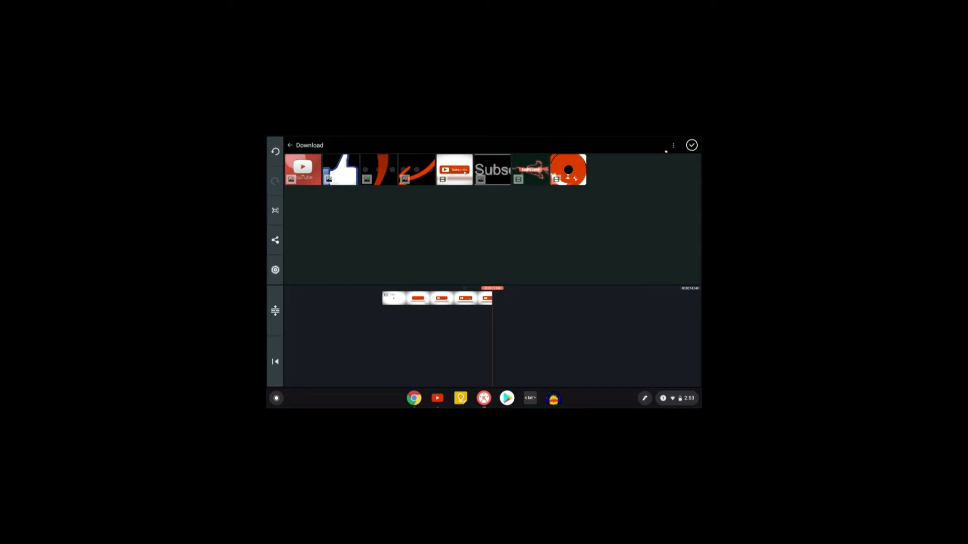
{"action": "key", "text": "Escape"}
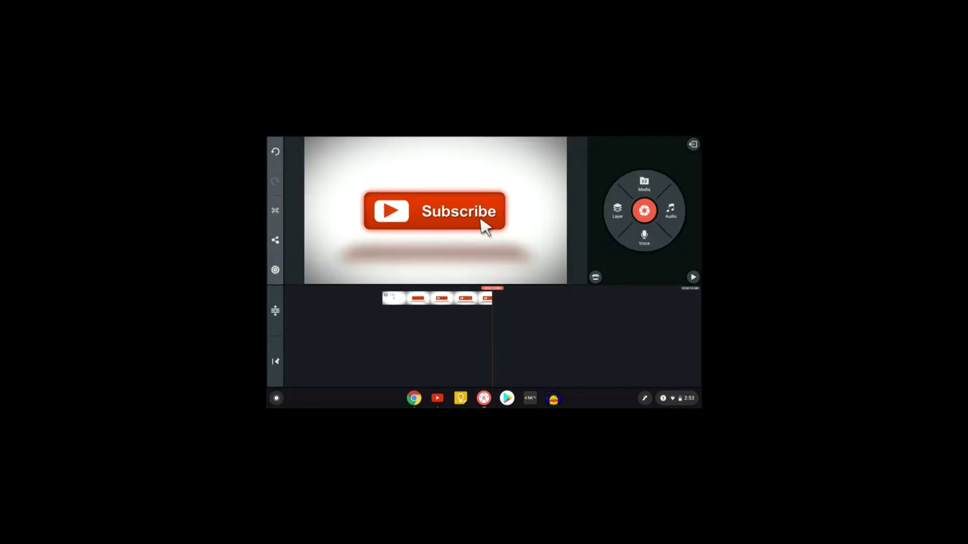
{"action": "left_click", "coordinate": [275, 361]}
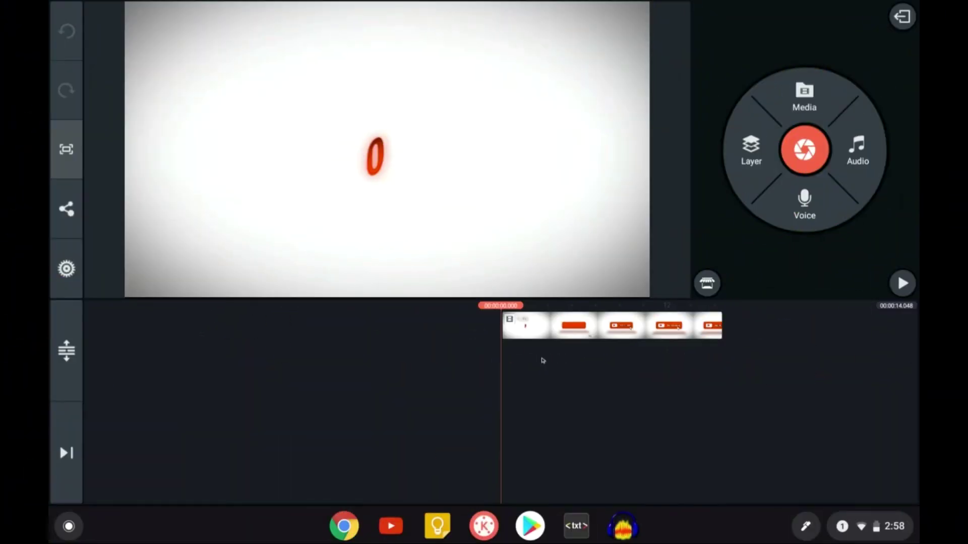
Trim the start of the Subscribe clip to about 10.4 seconds and play the project
{"action": "left_click_drag", "start_coordinate": [454, 359], "coordinate": [363, 368]}
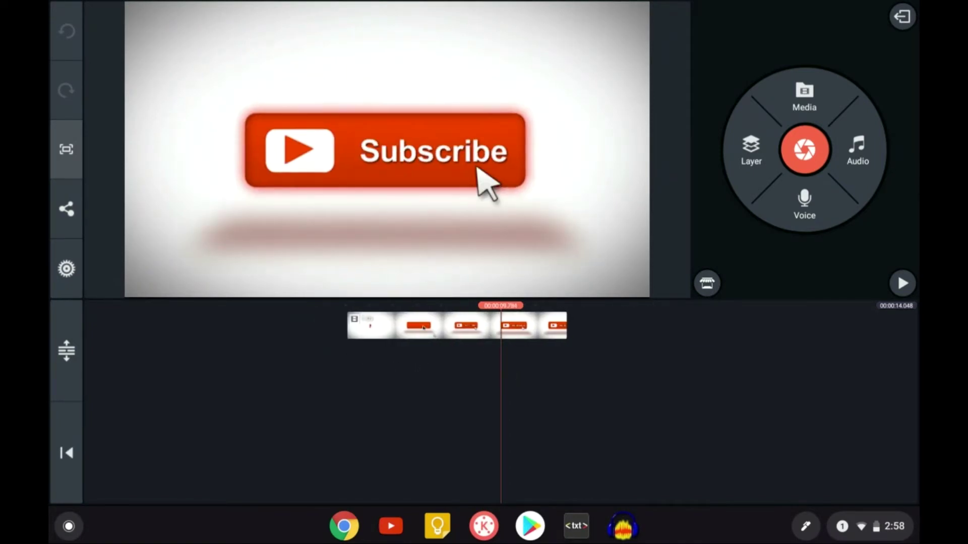
{"action": "left_click", "coordinate": [371, 323]}
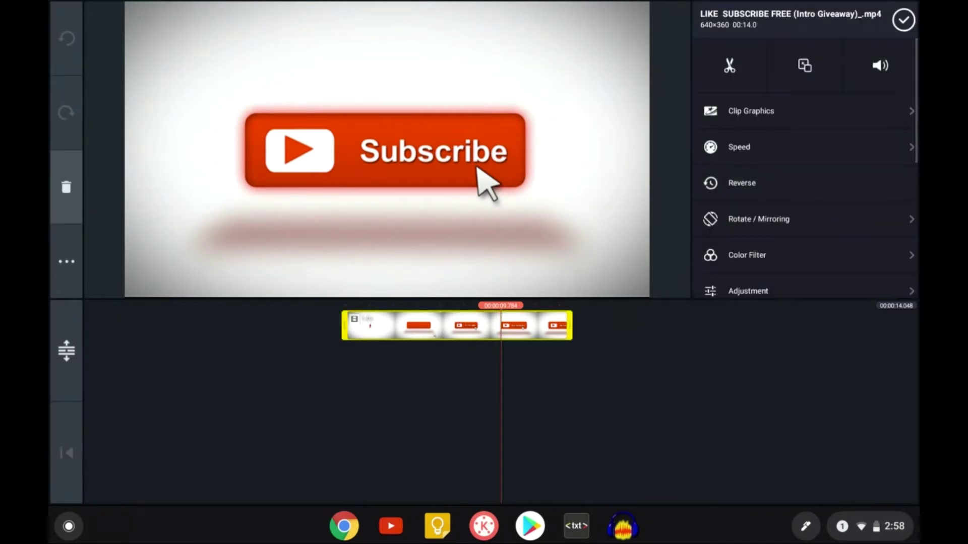
{"action": "left_click_drag", "start_coordinate": [343, 330], "coordinate": [402, 339]}
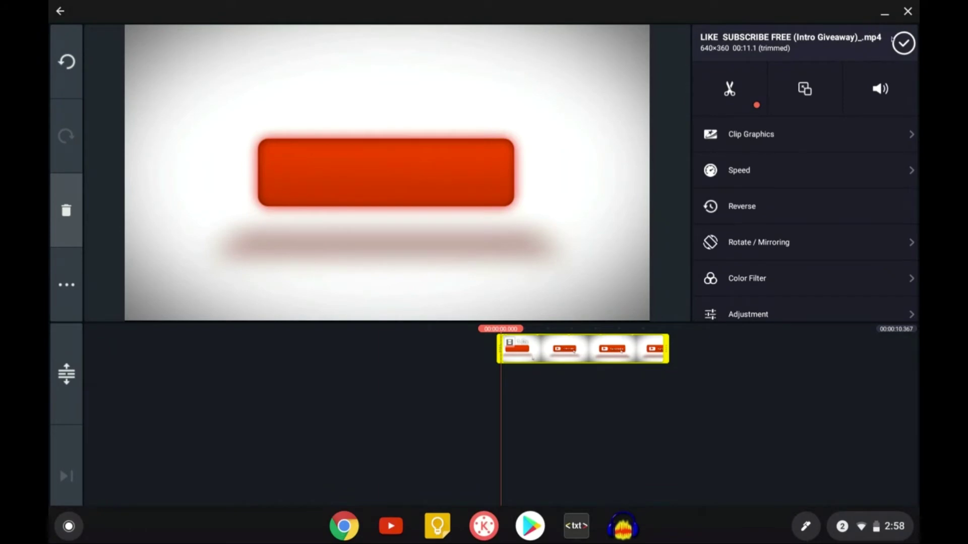
{"action": "left_click", "coordinate": [903, 44]}
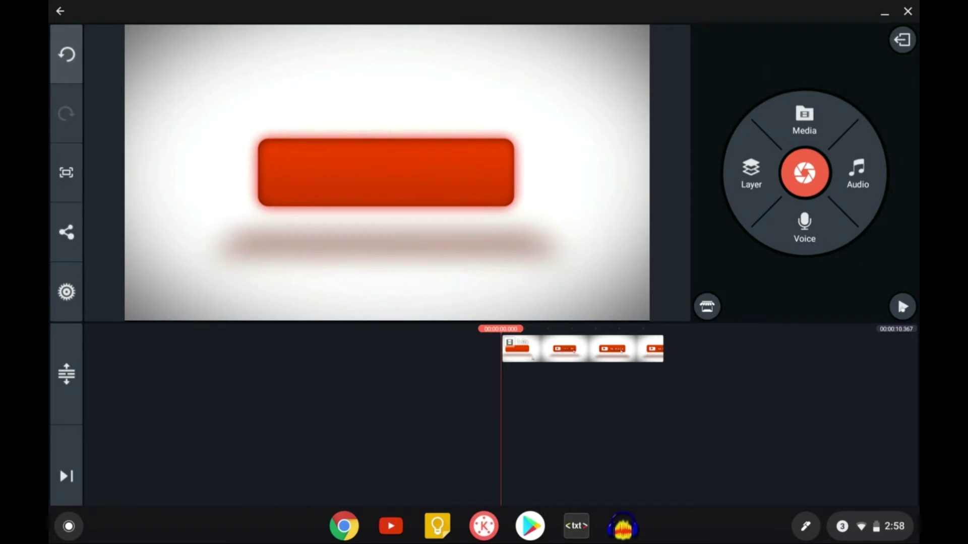
{"action": "left_click", "coordinate": [902, 307]}
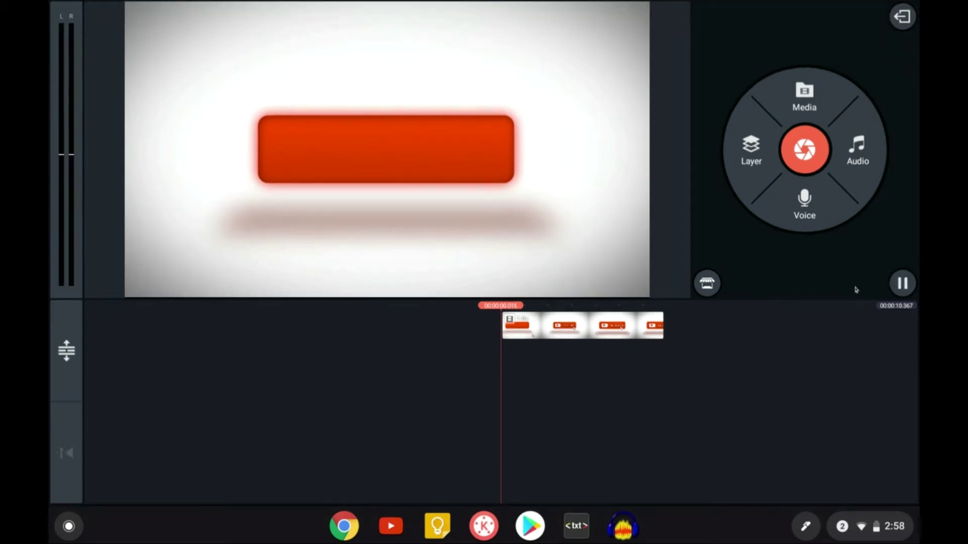